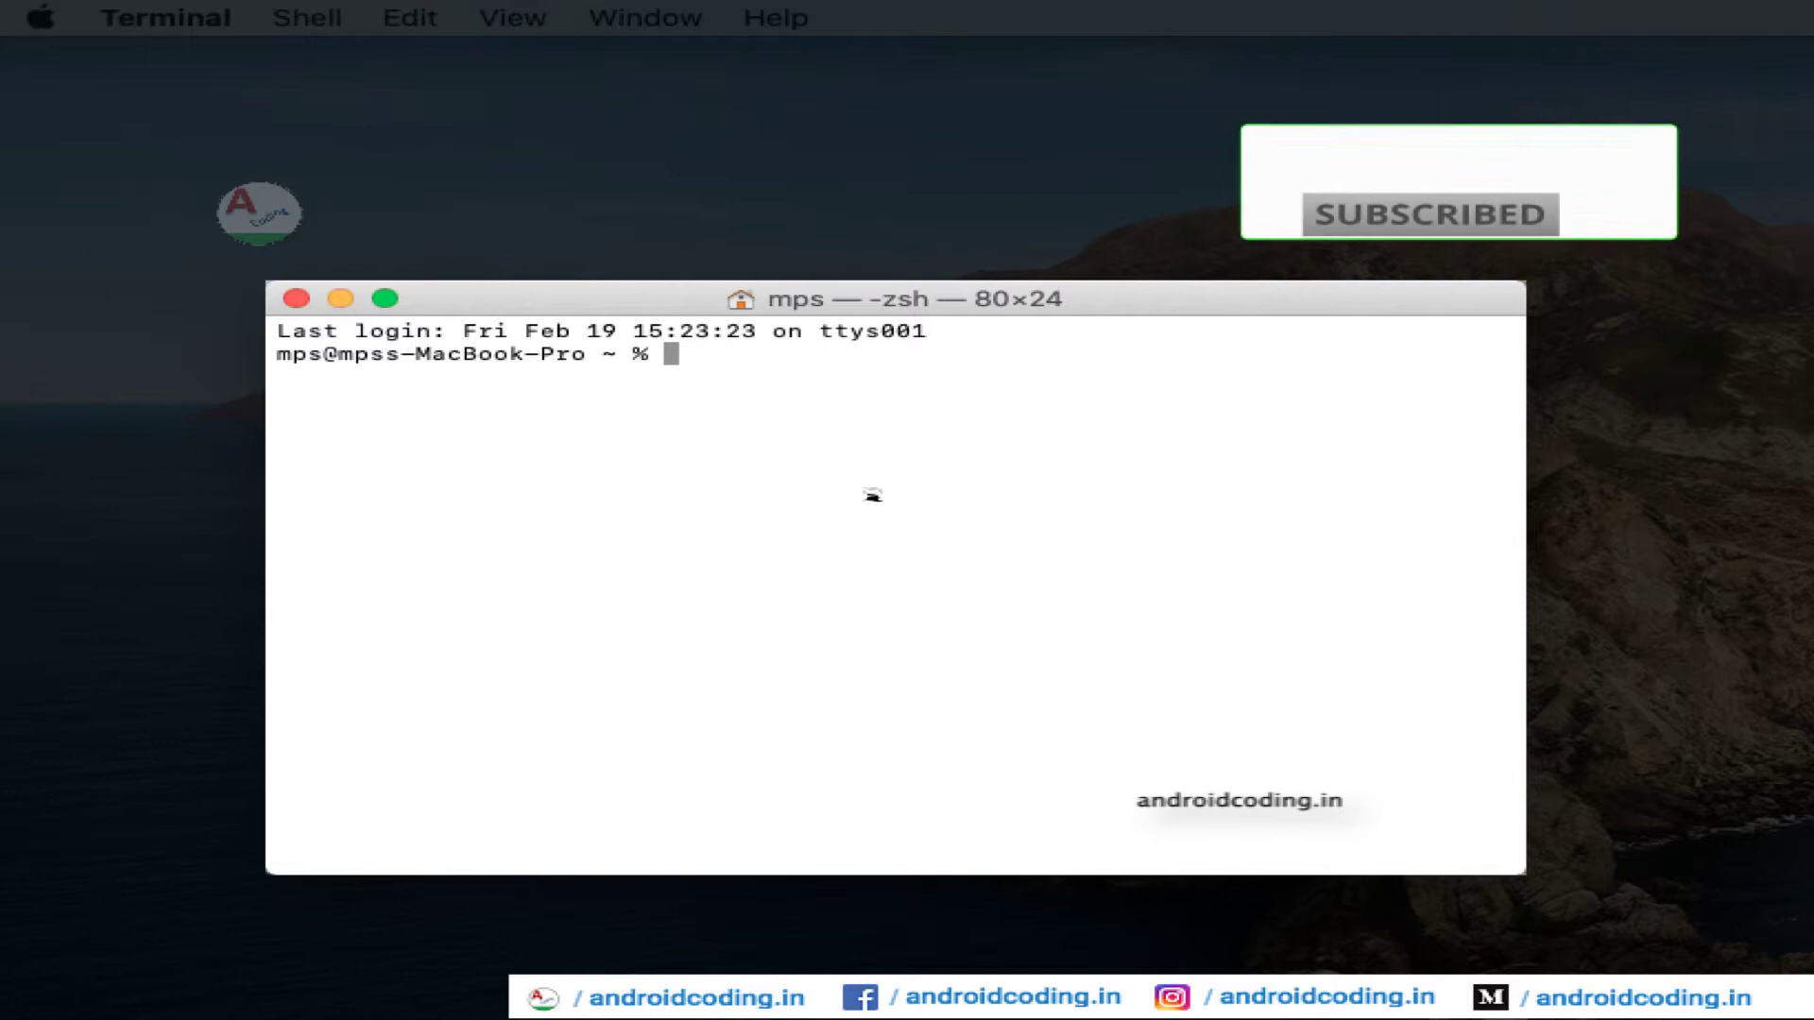
Open a second Terminal tab with a fresh shell prompt.
key("super+t")
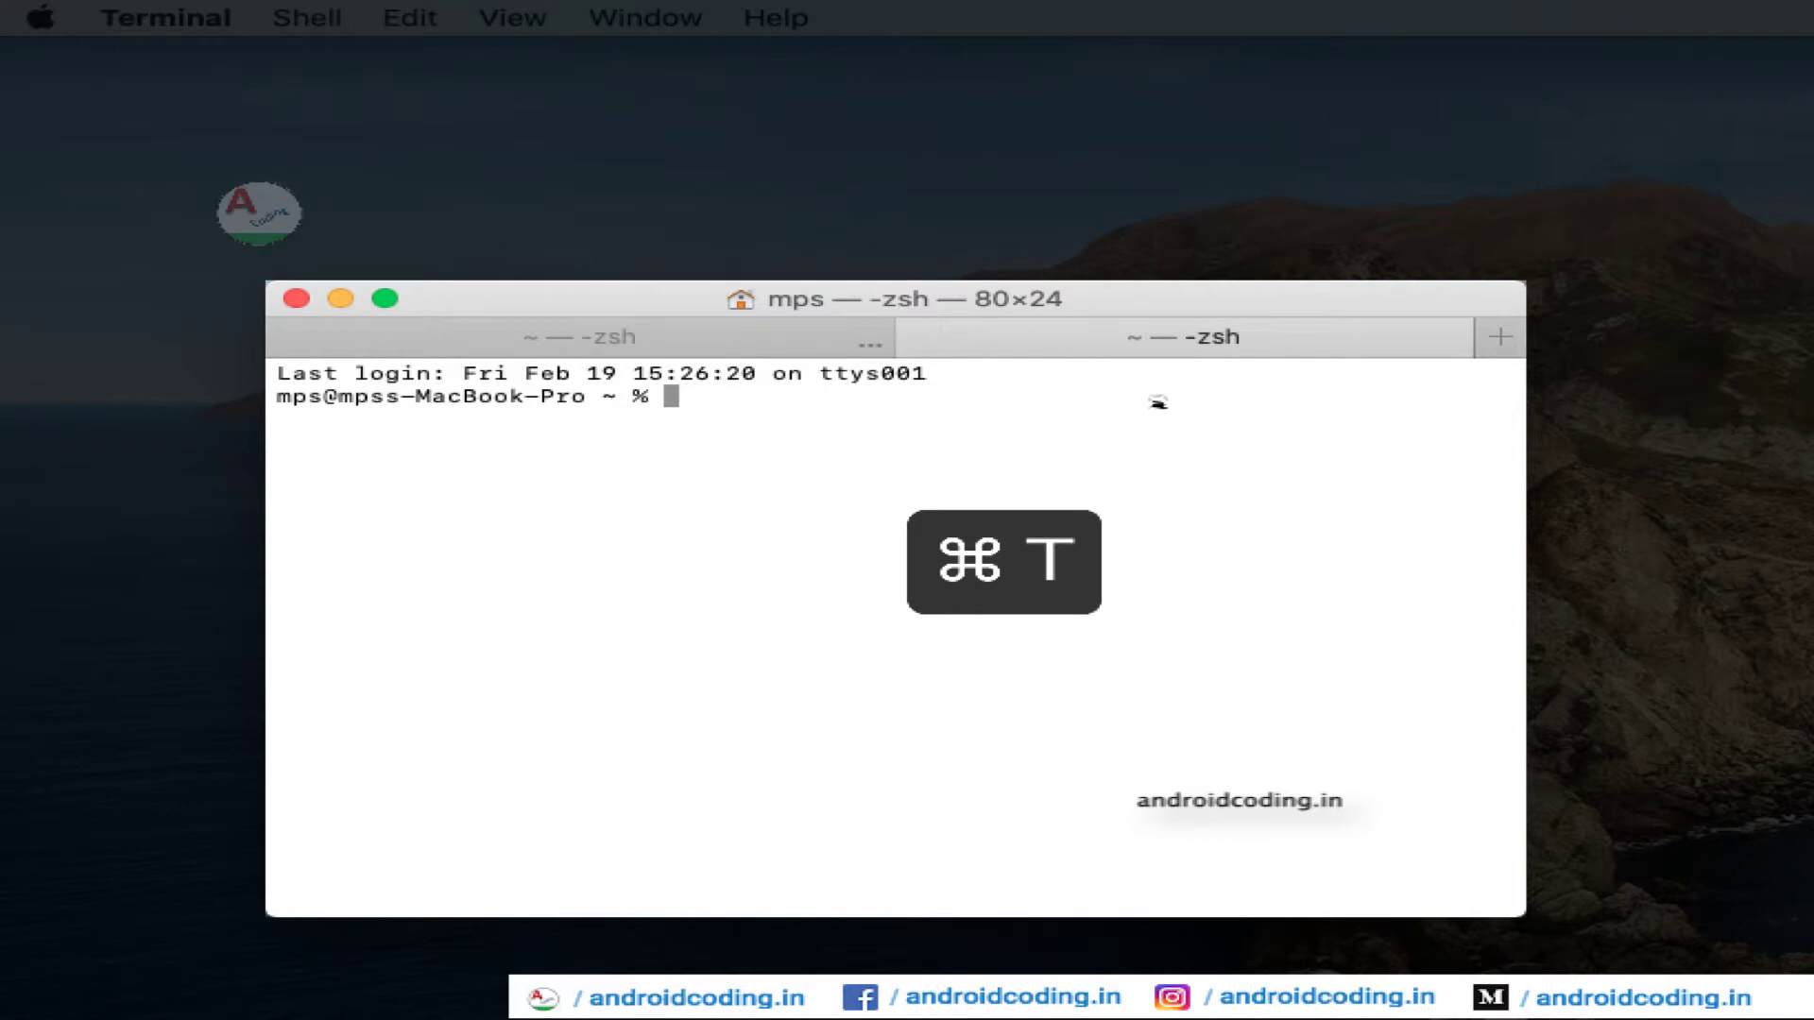
Run flutter --version in the first tab, showing Flutter 1.26.0-17.2.pre, Dart 2.12.0.
left_click_drag(566, 298, 449, 277)
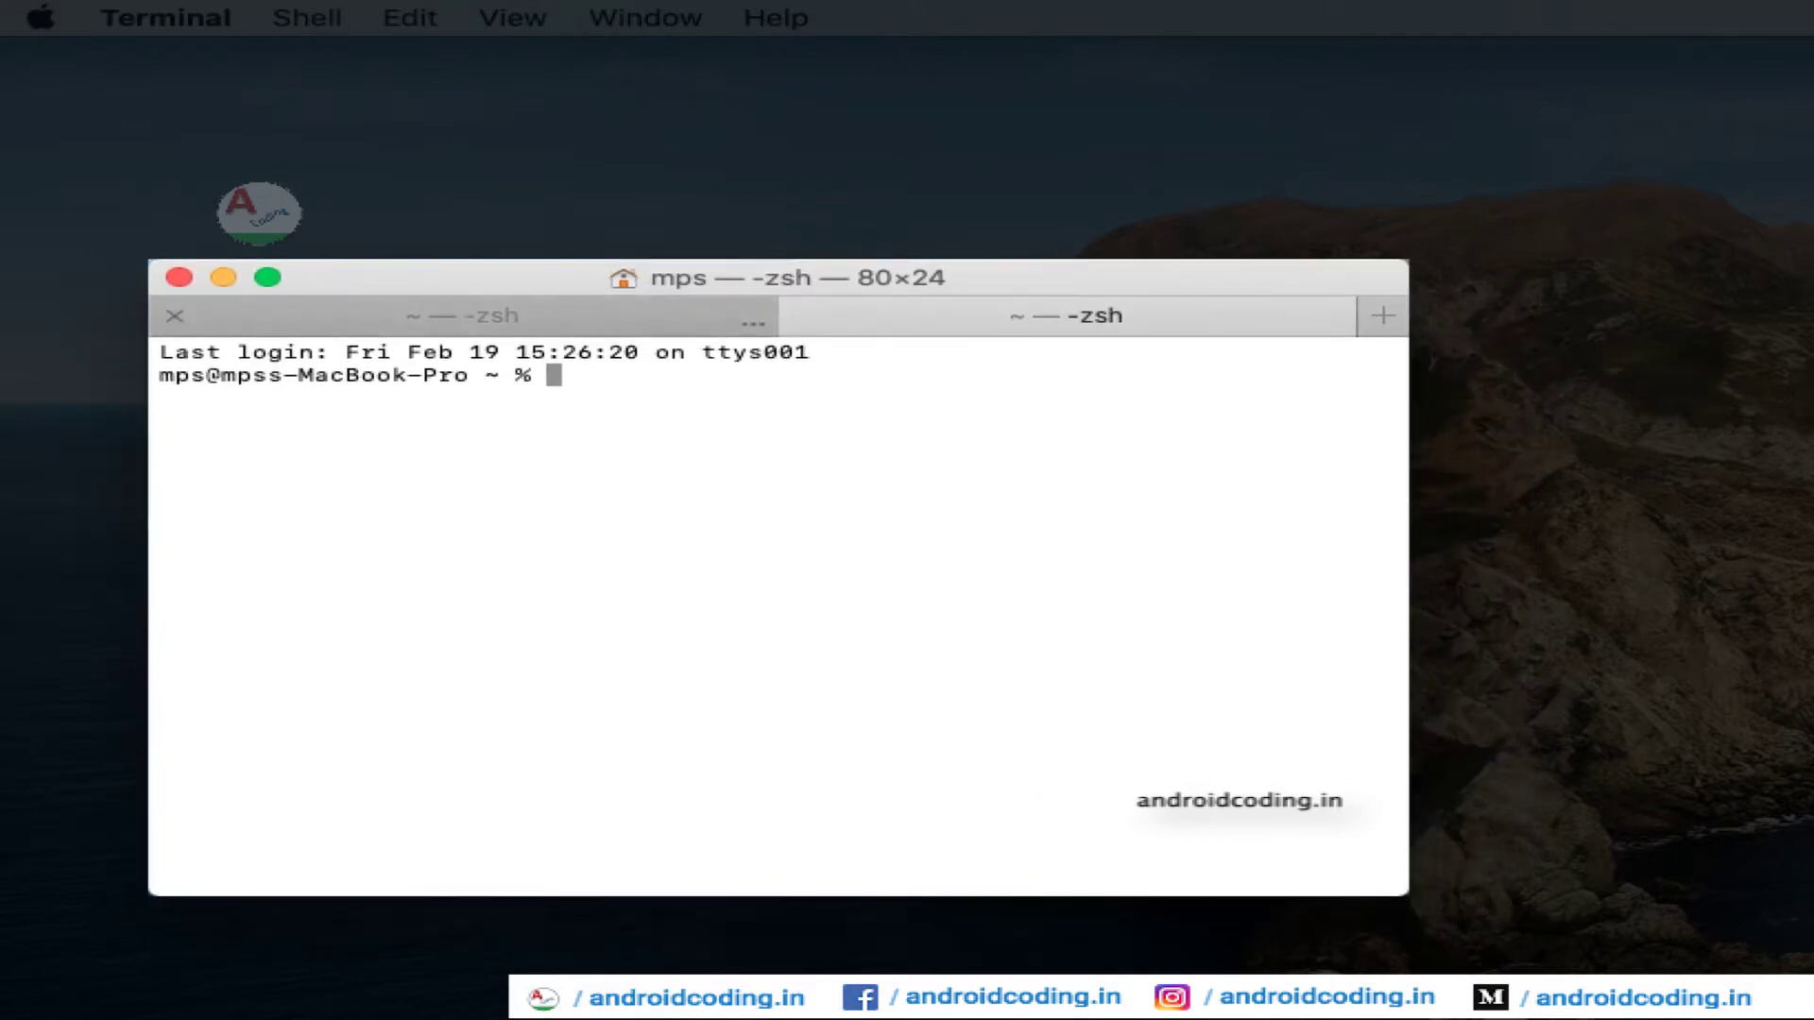
left_click(460, 315)
left_click(1062, 315)
left_click(461, 315)
left_click(1064, 315)
left_click(613, 318)
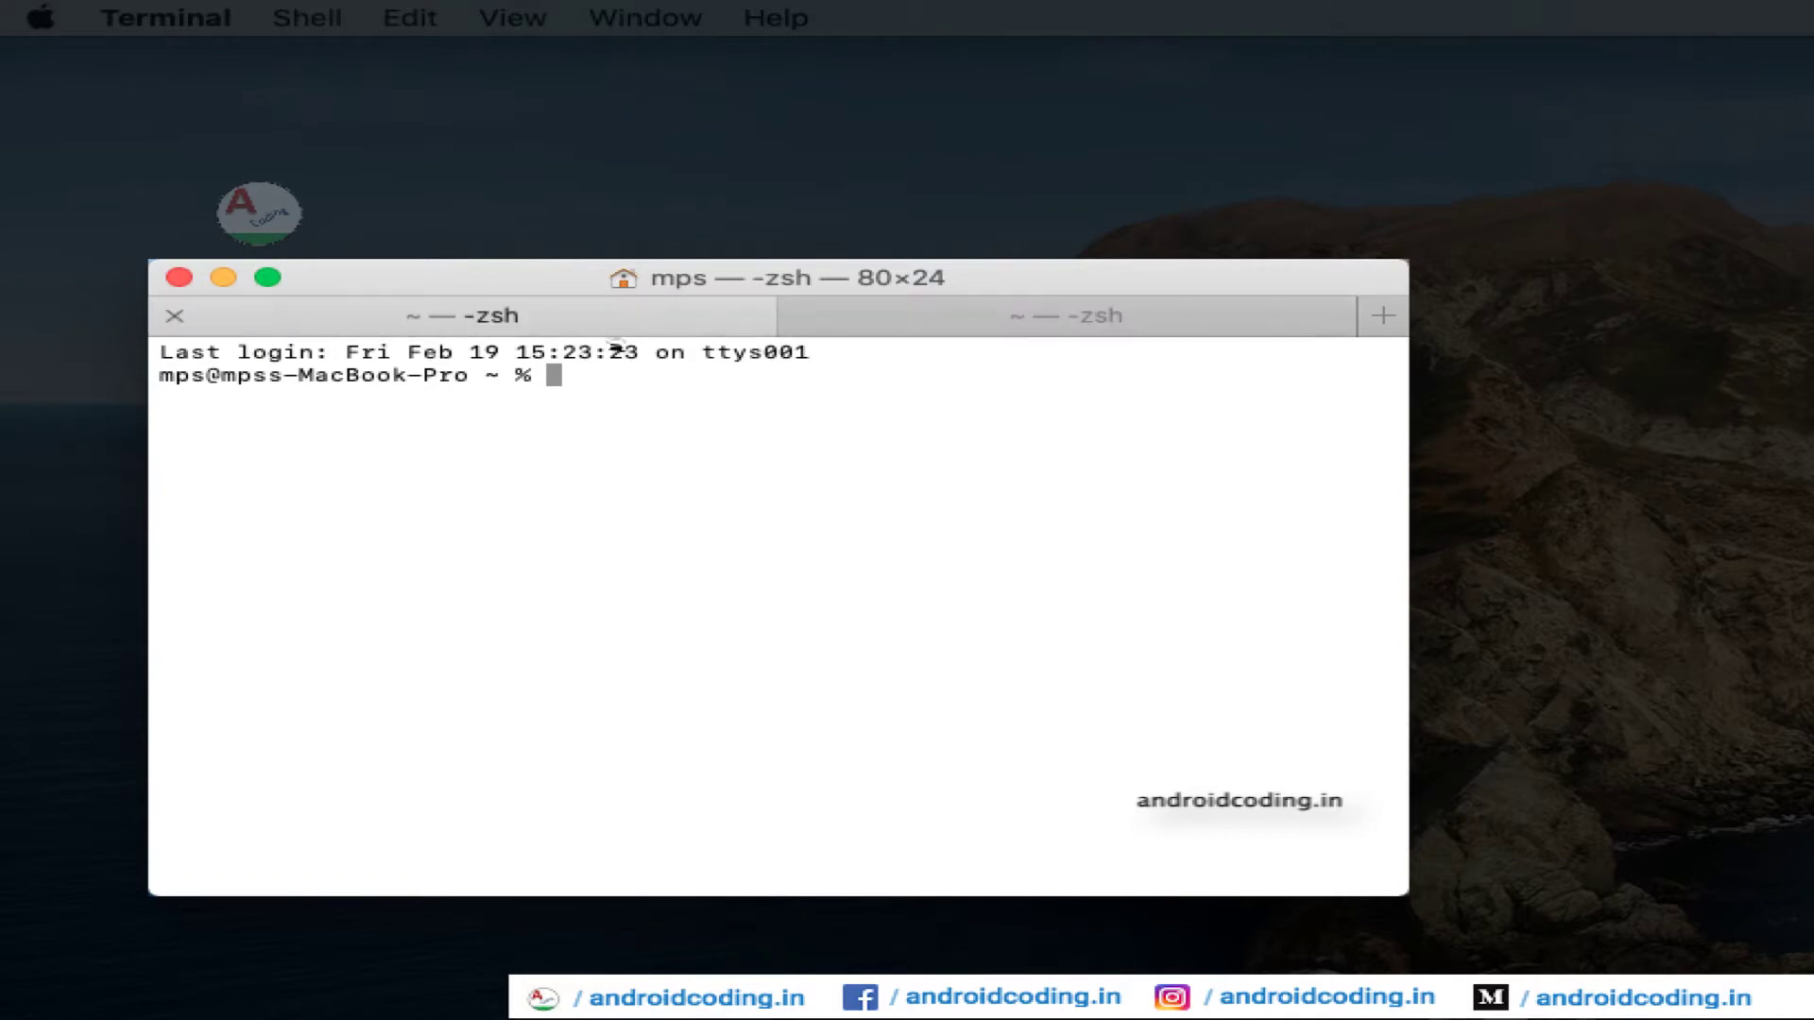
type("flu")
type("tter -")
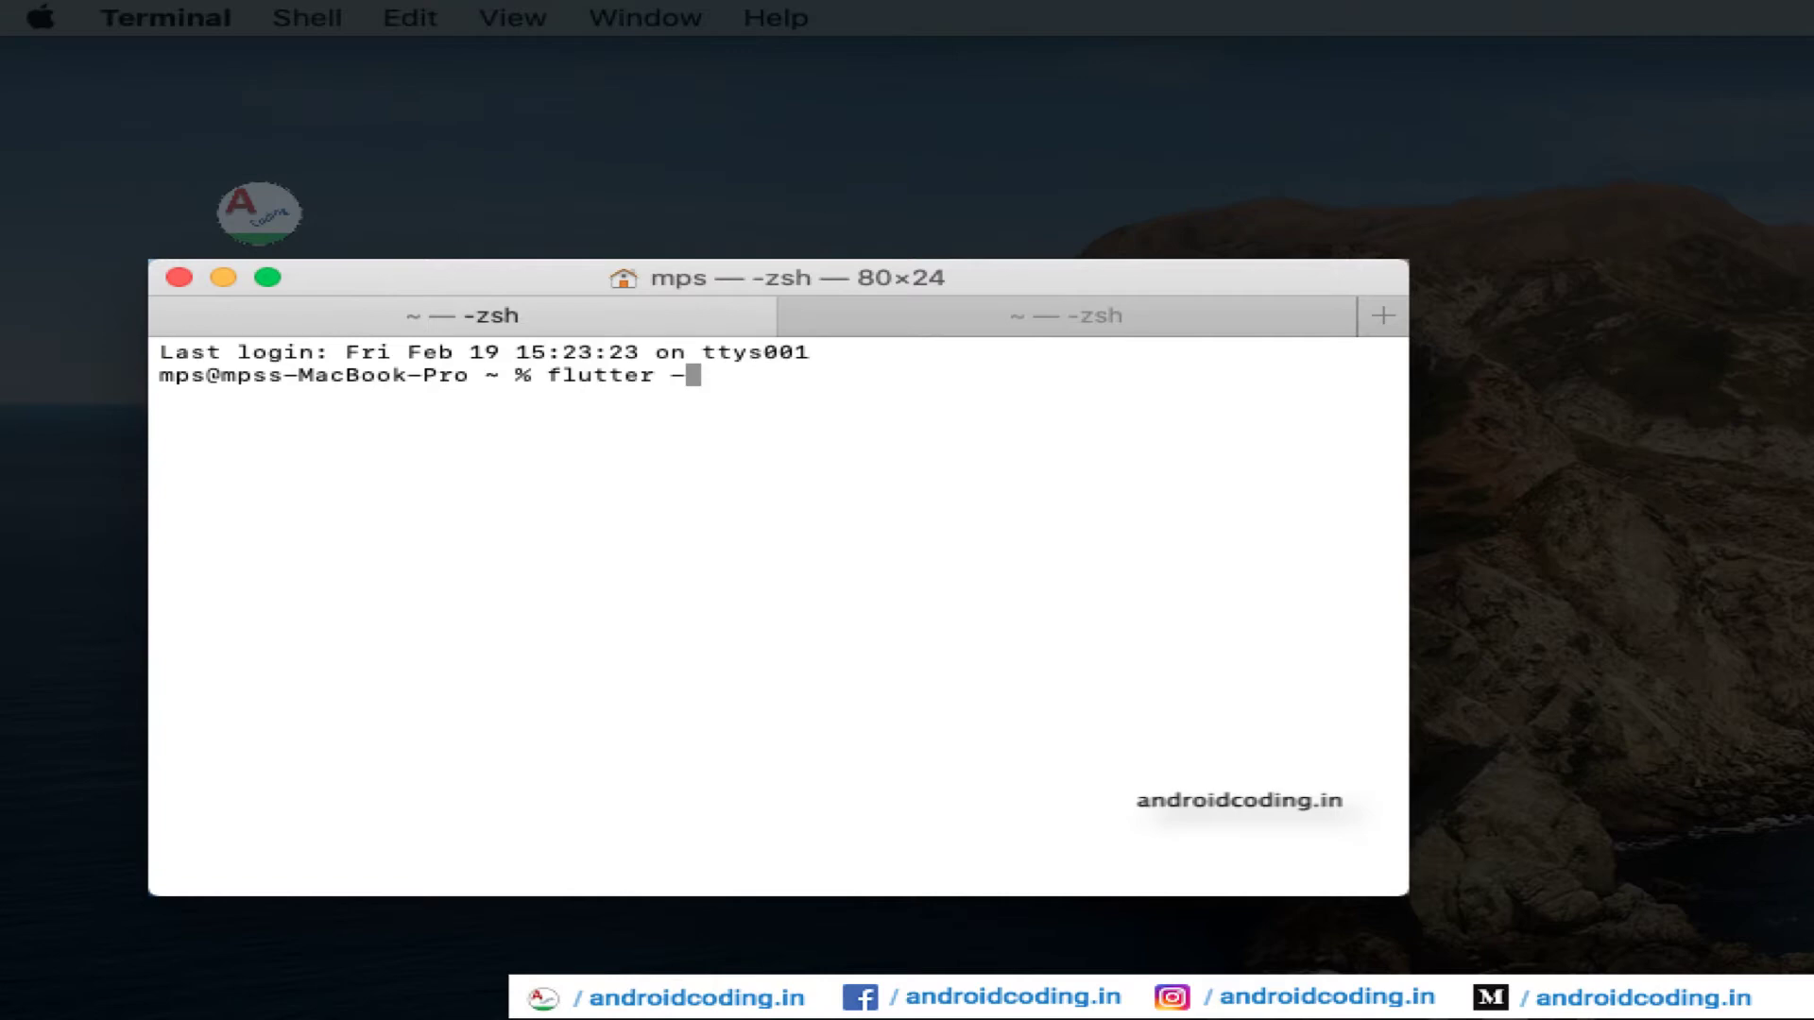
type("-version")
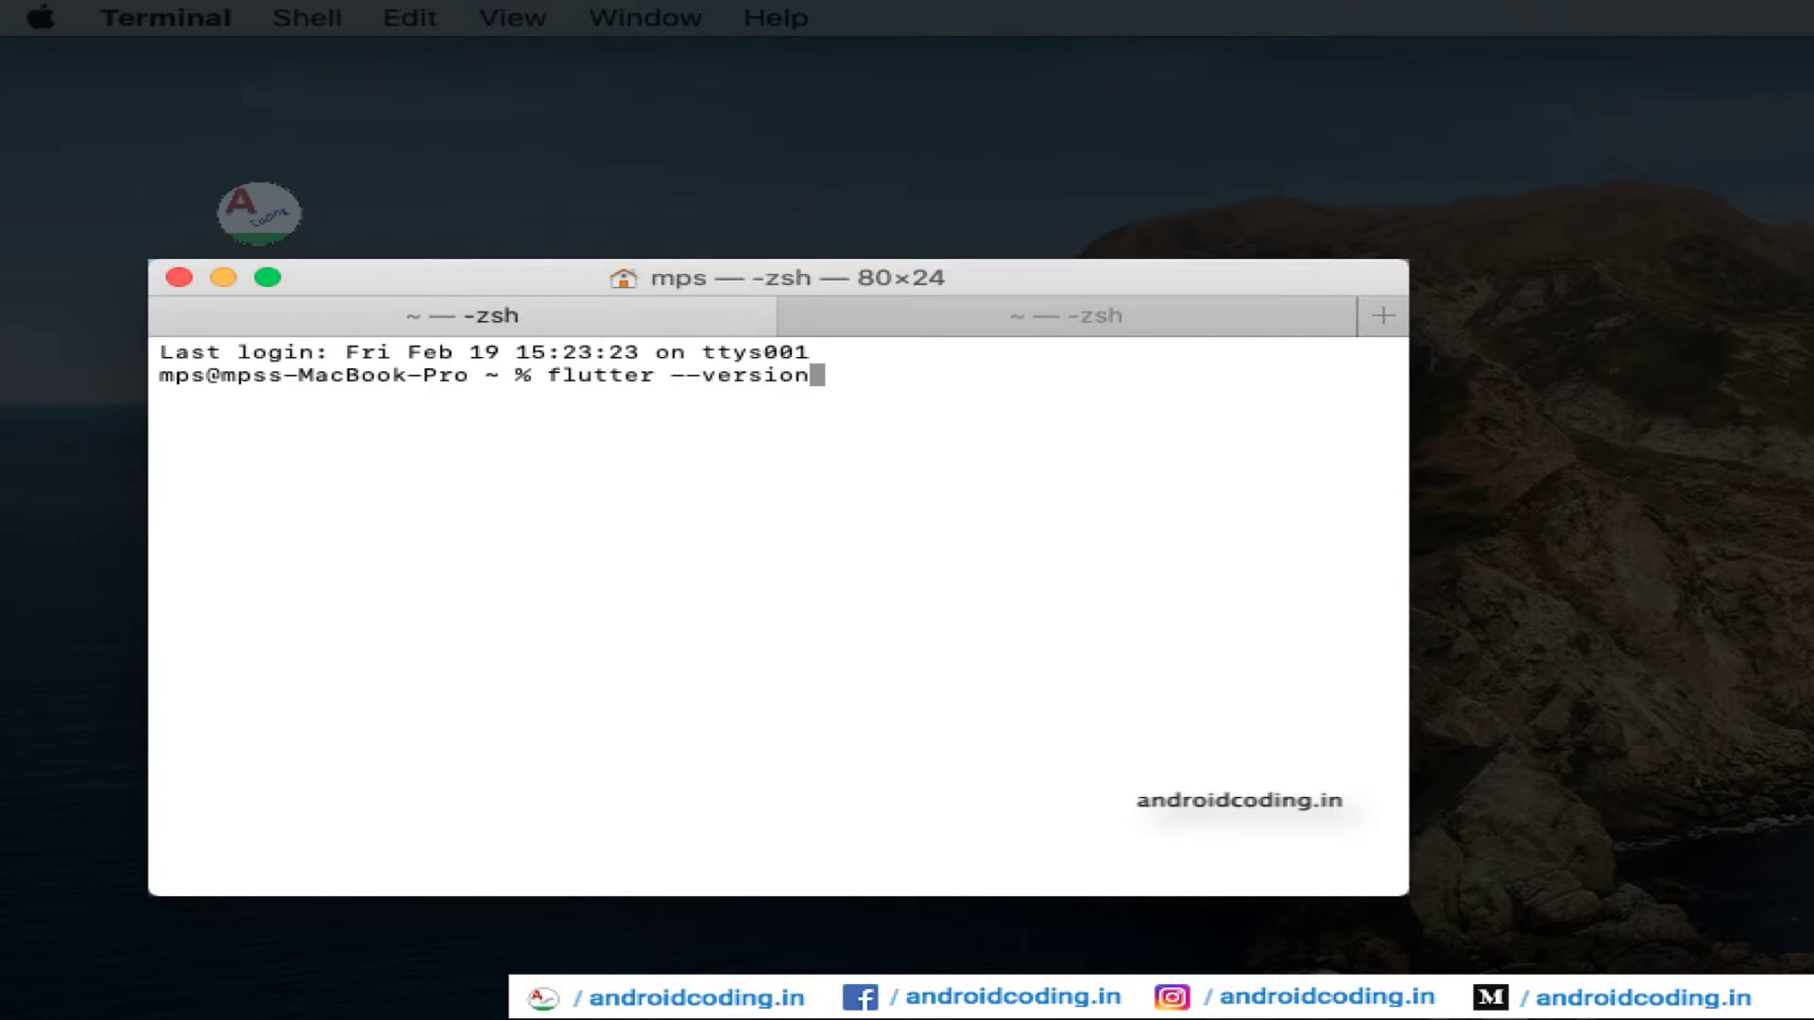
key("Return")
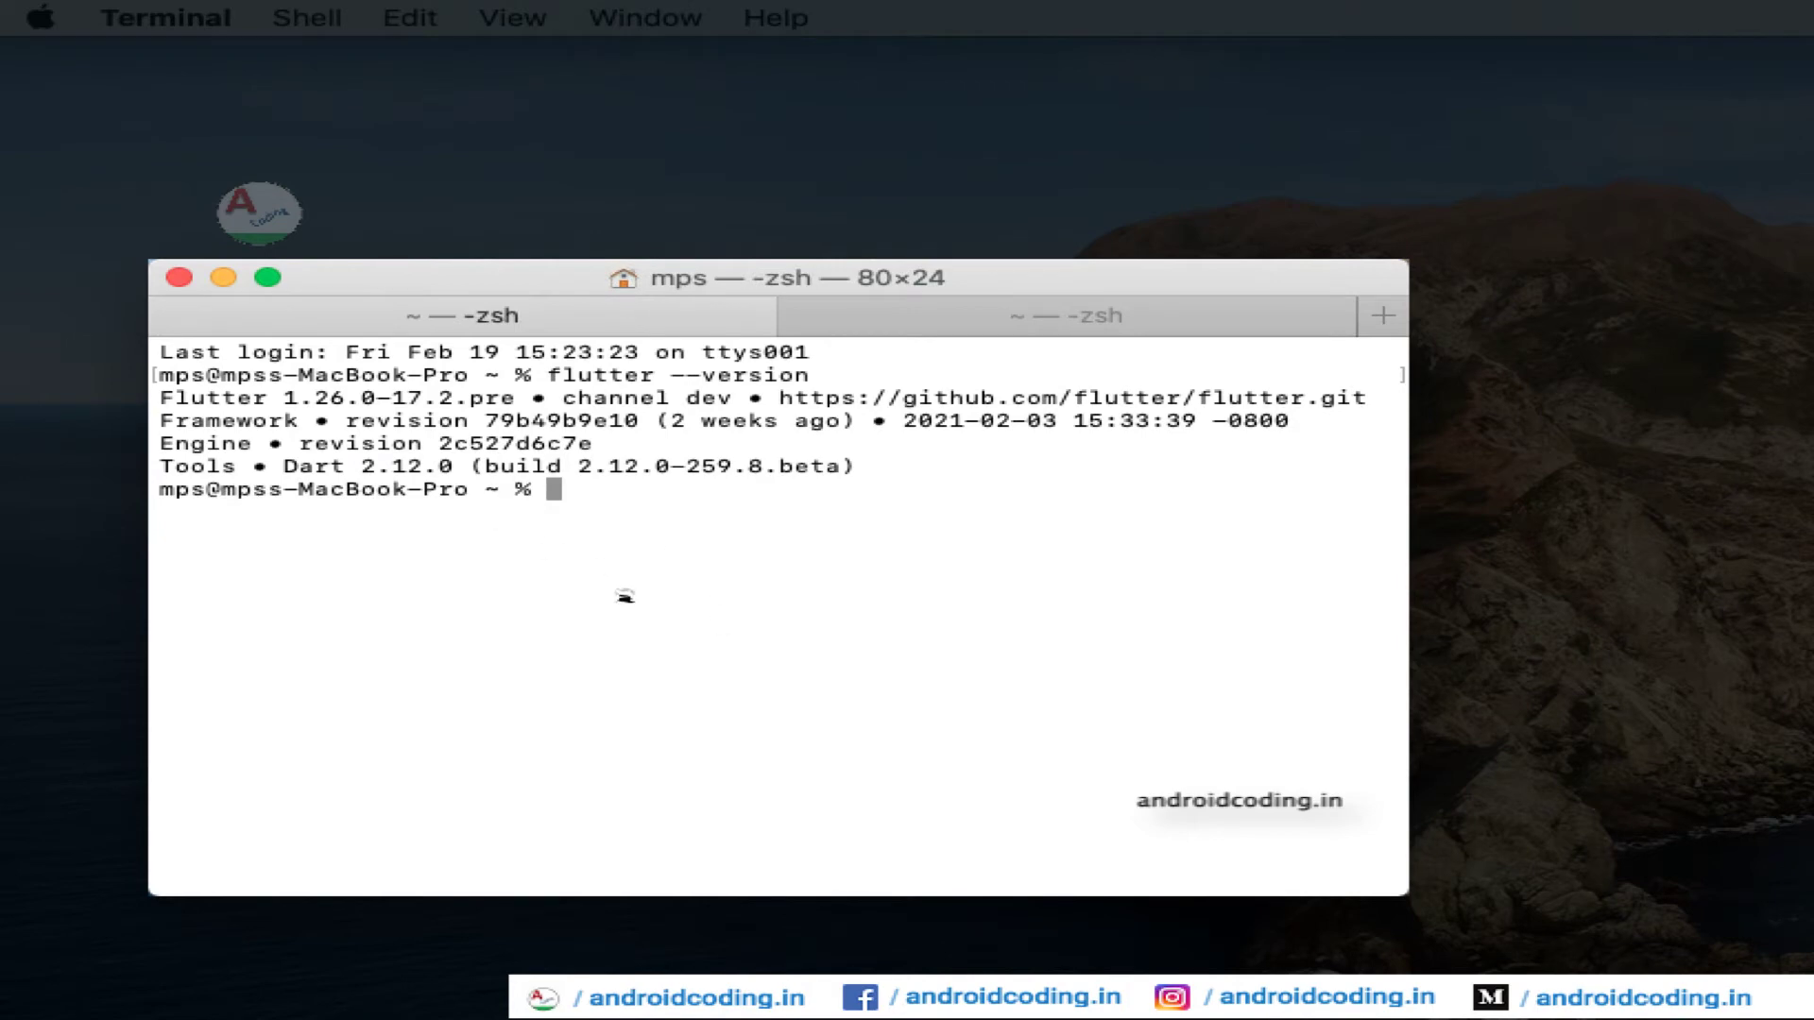
Run flutter doctor in the second tab.
left_click(1020, 315)
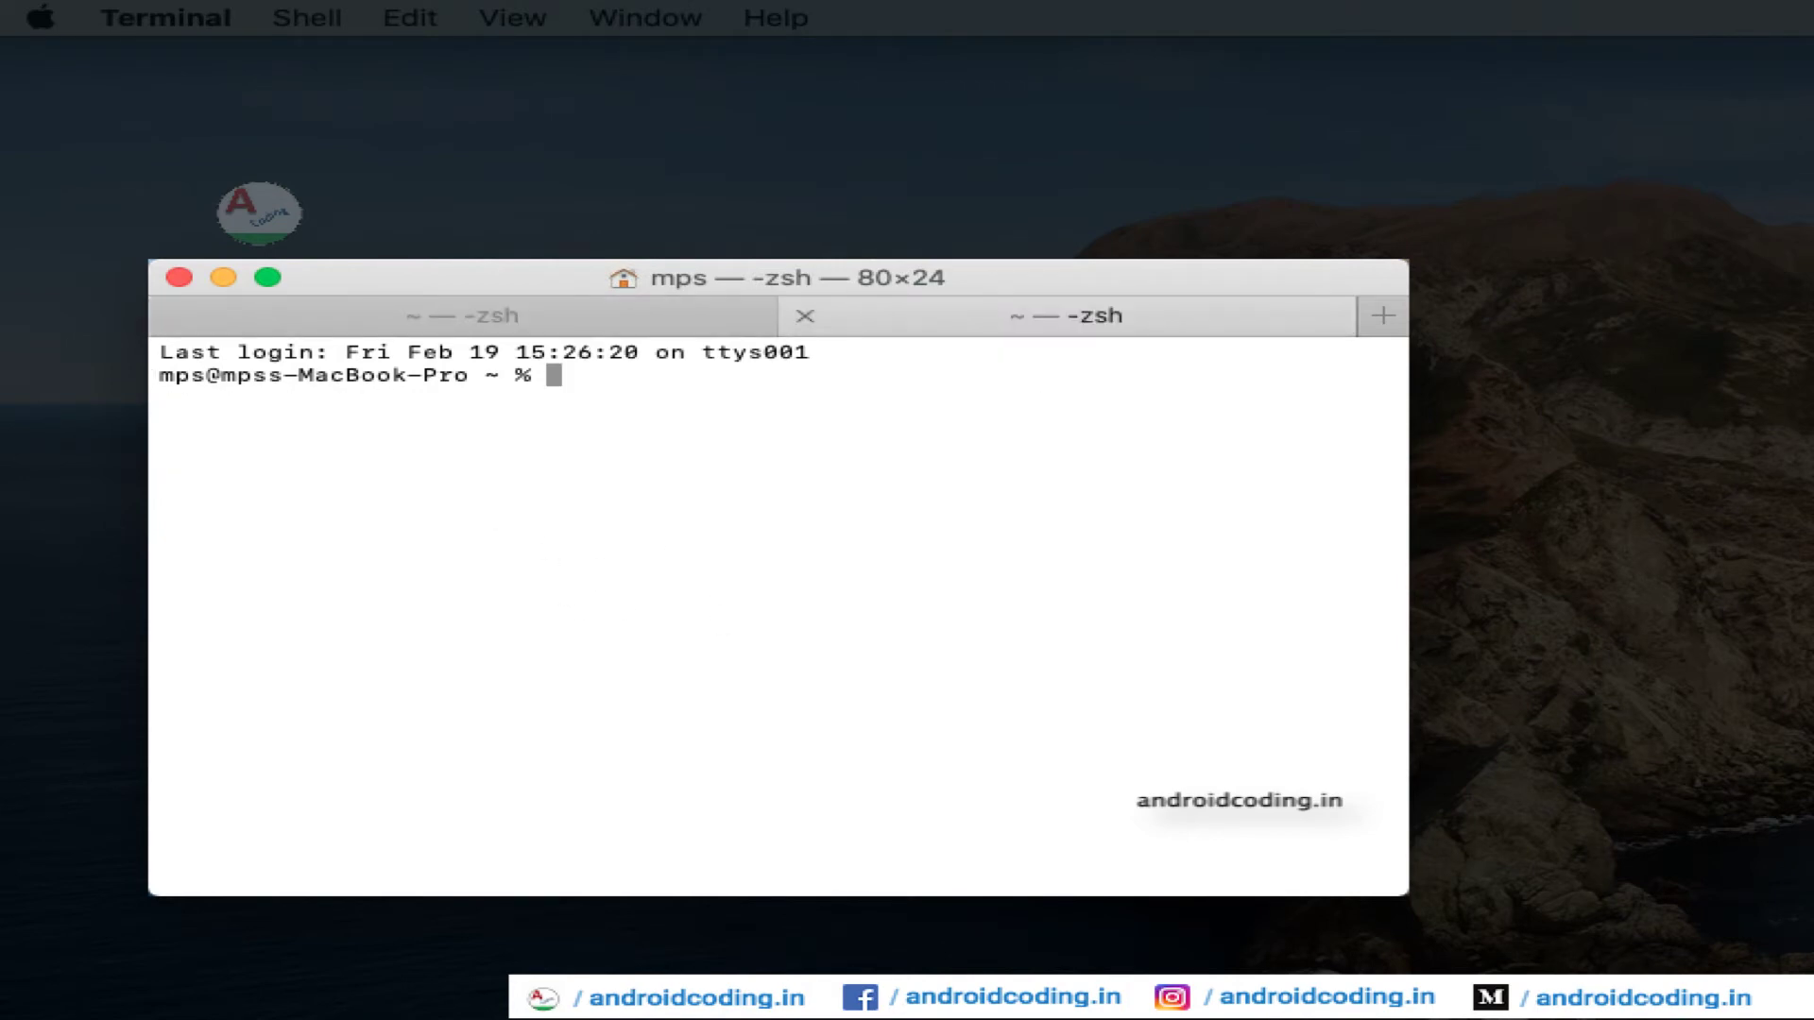
type("flut")
type("ter docto")
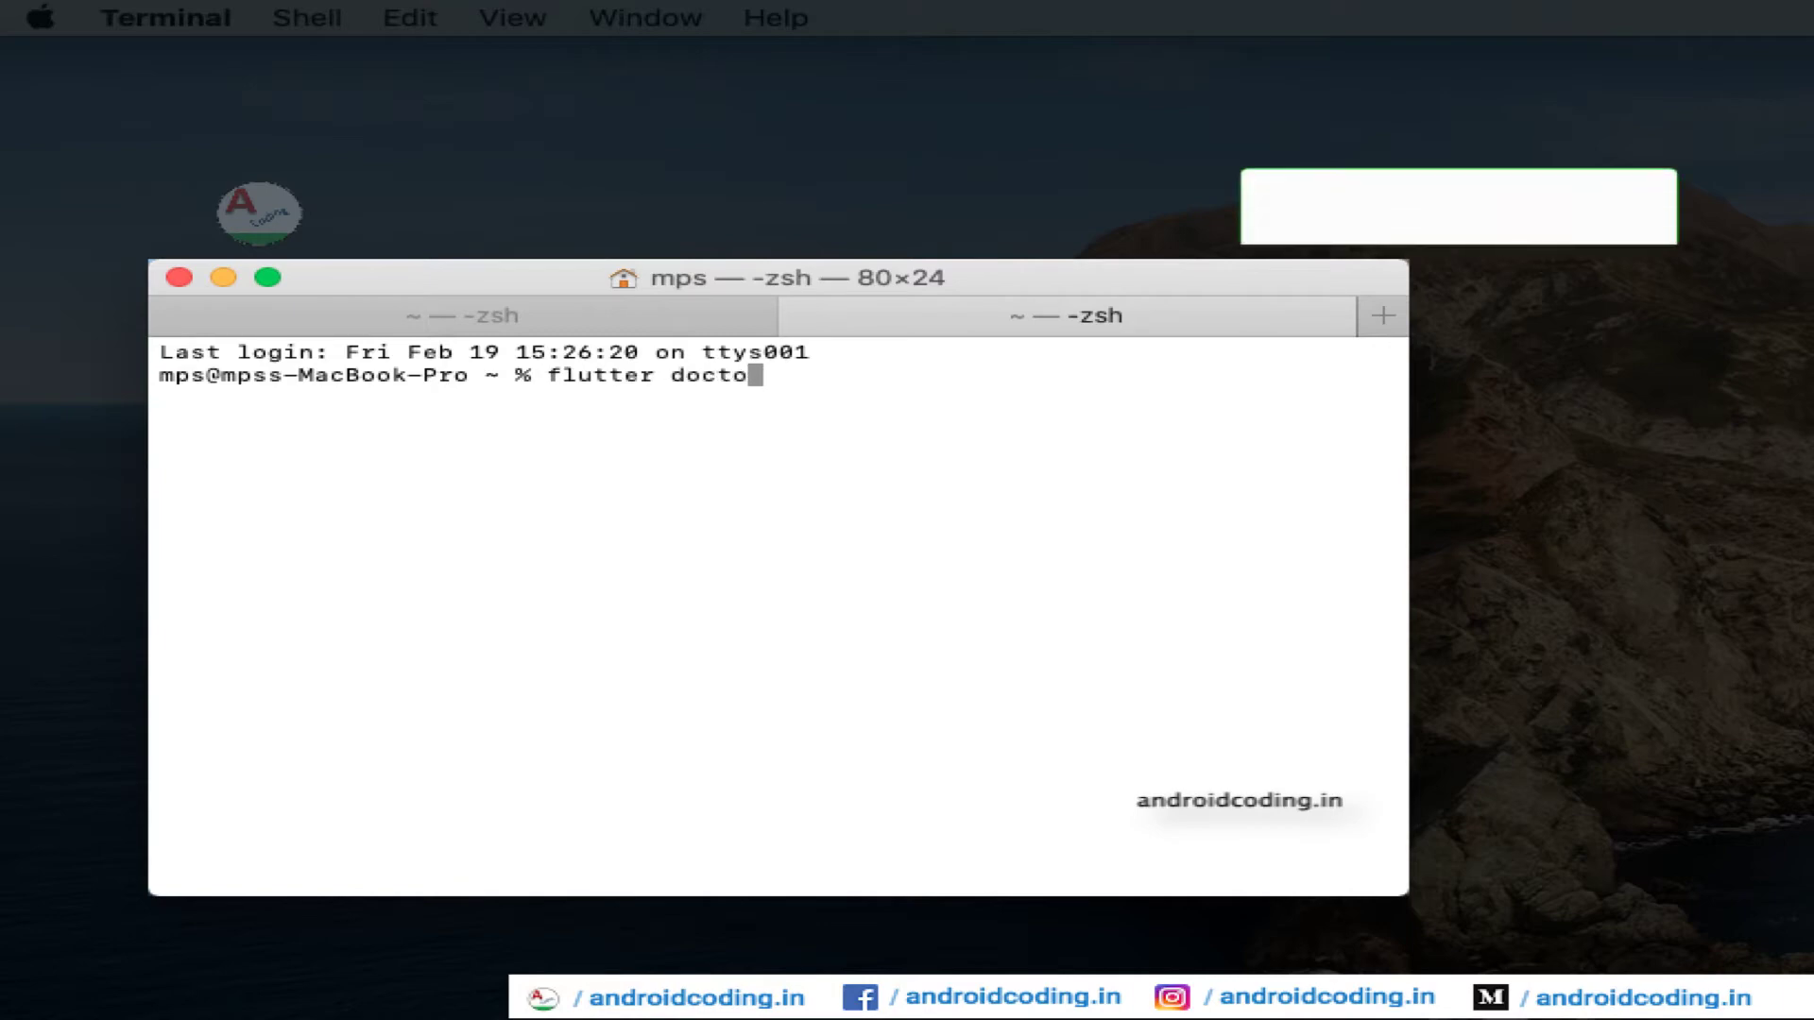
type("r")
key("Return")
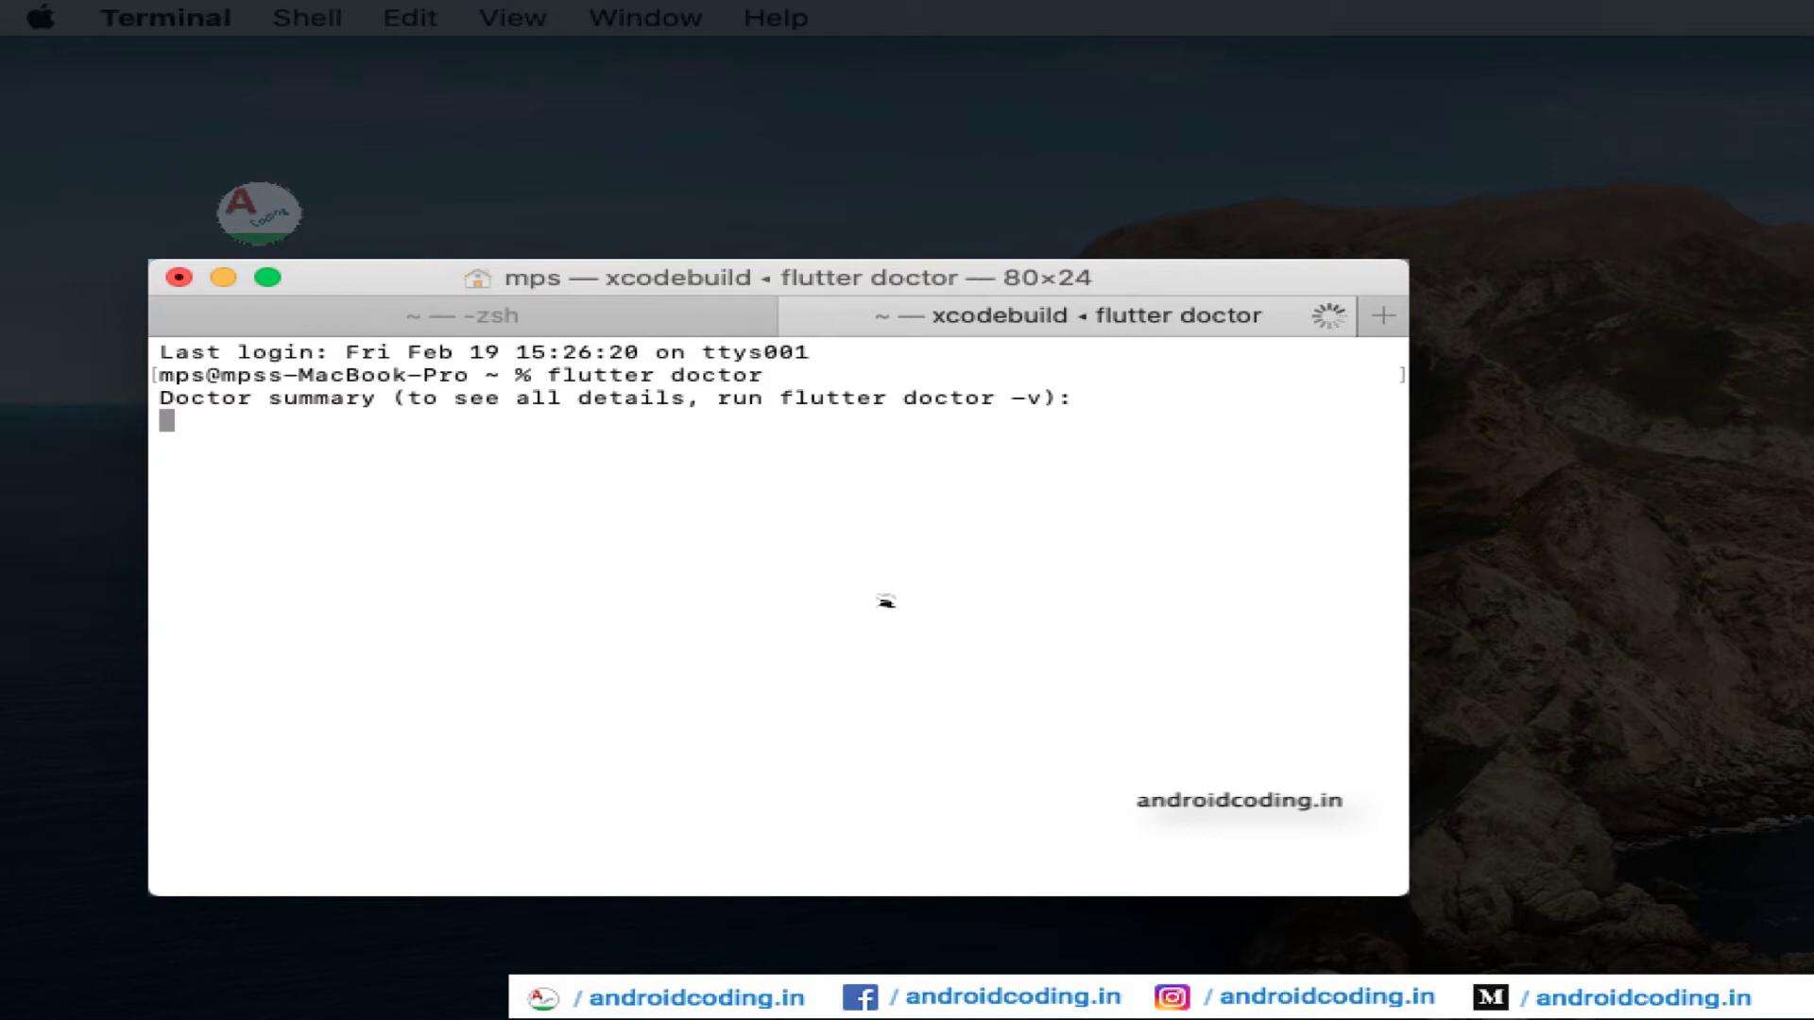
View the version output, then return to the doctor tab showing Flutter passed.
left_click(461, 315)
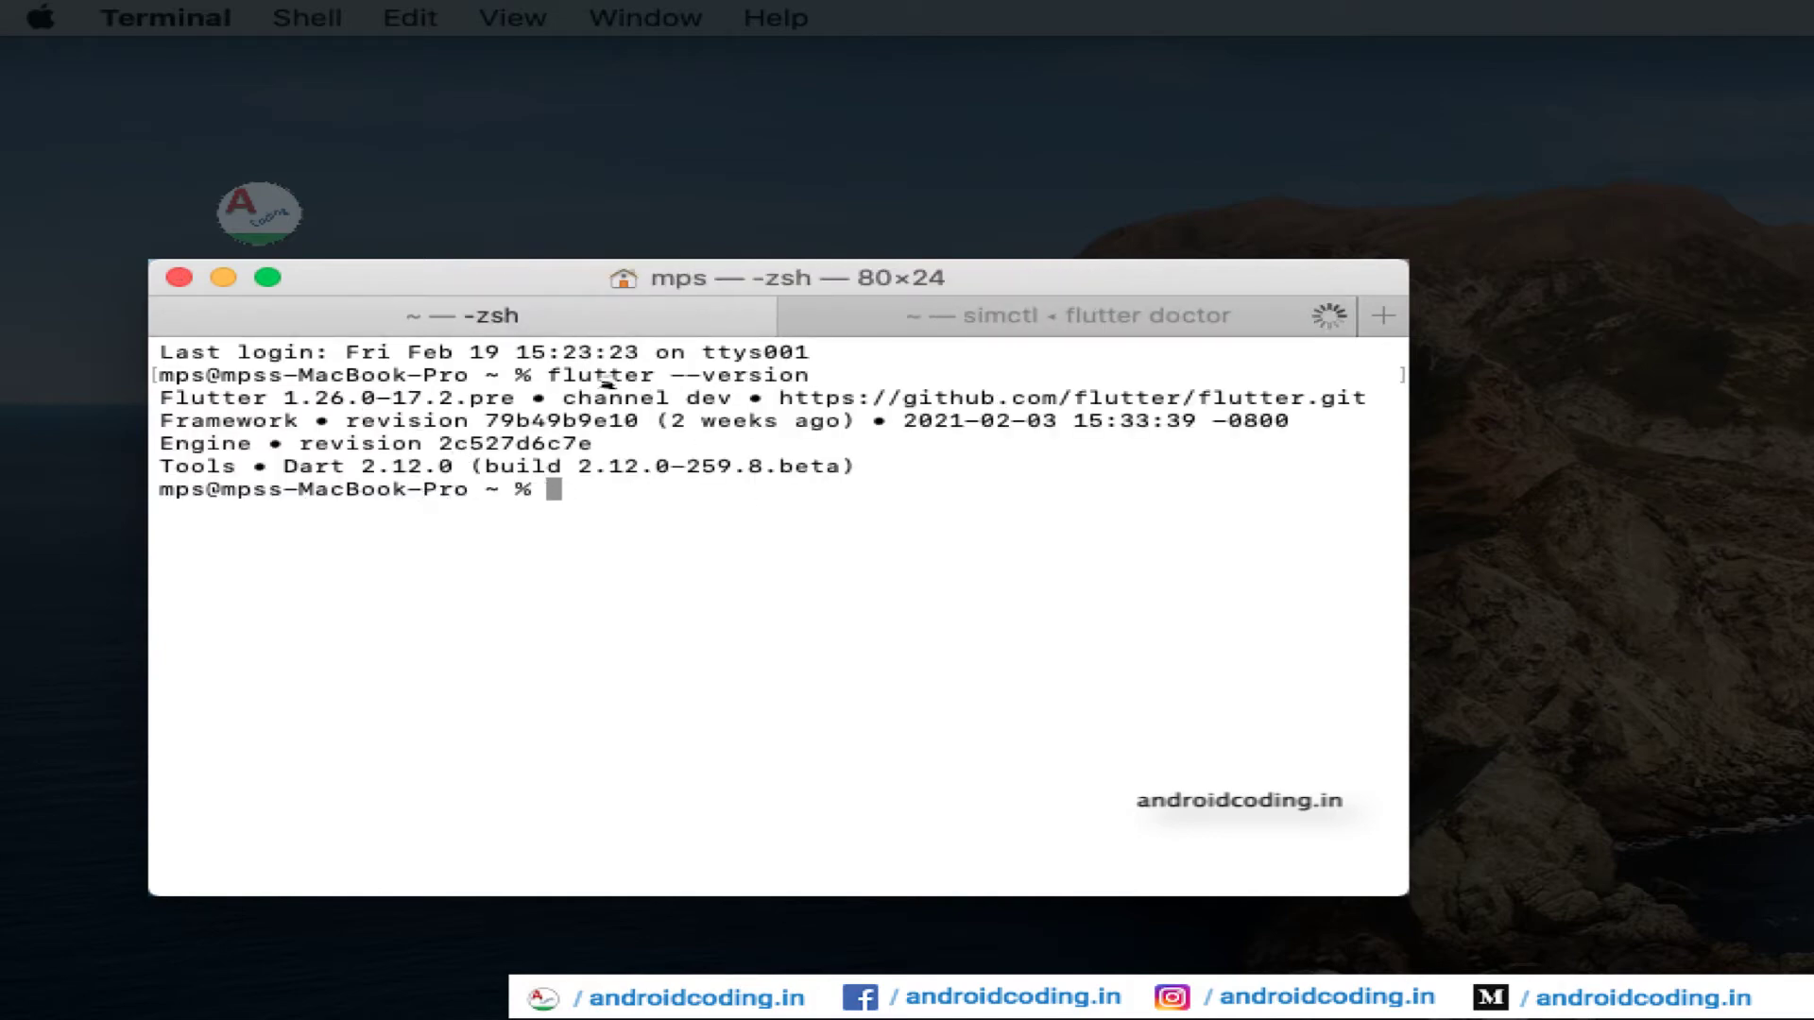
left_click(807, 315)
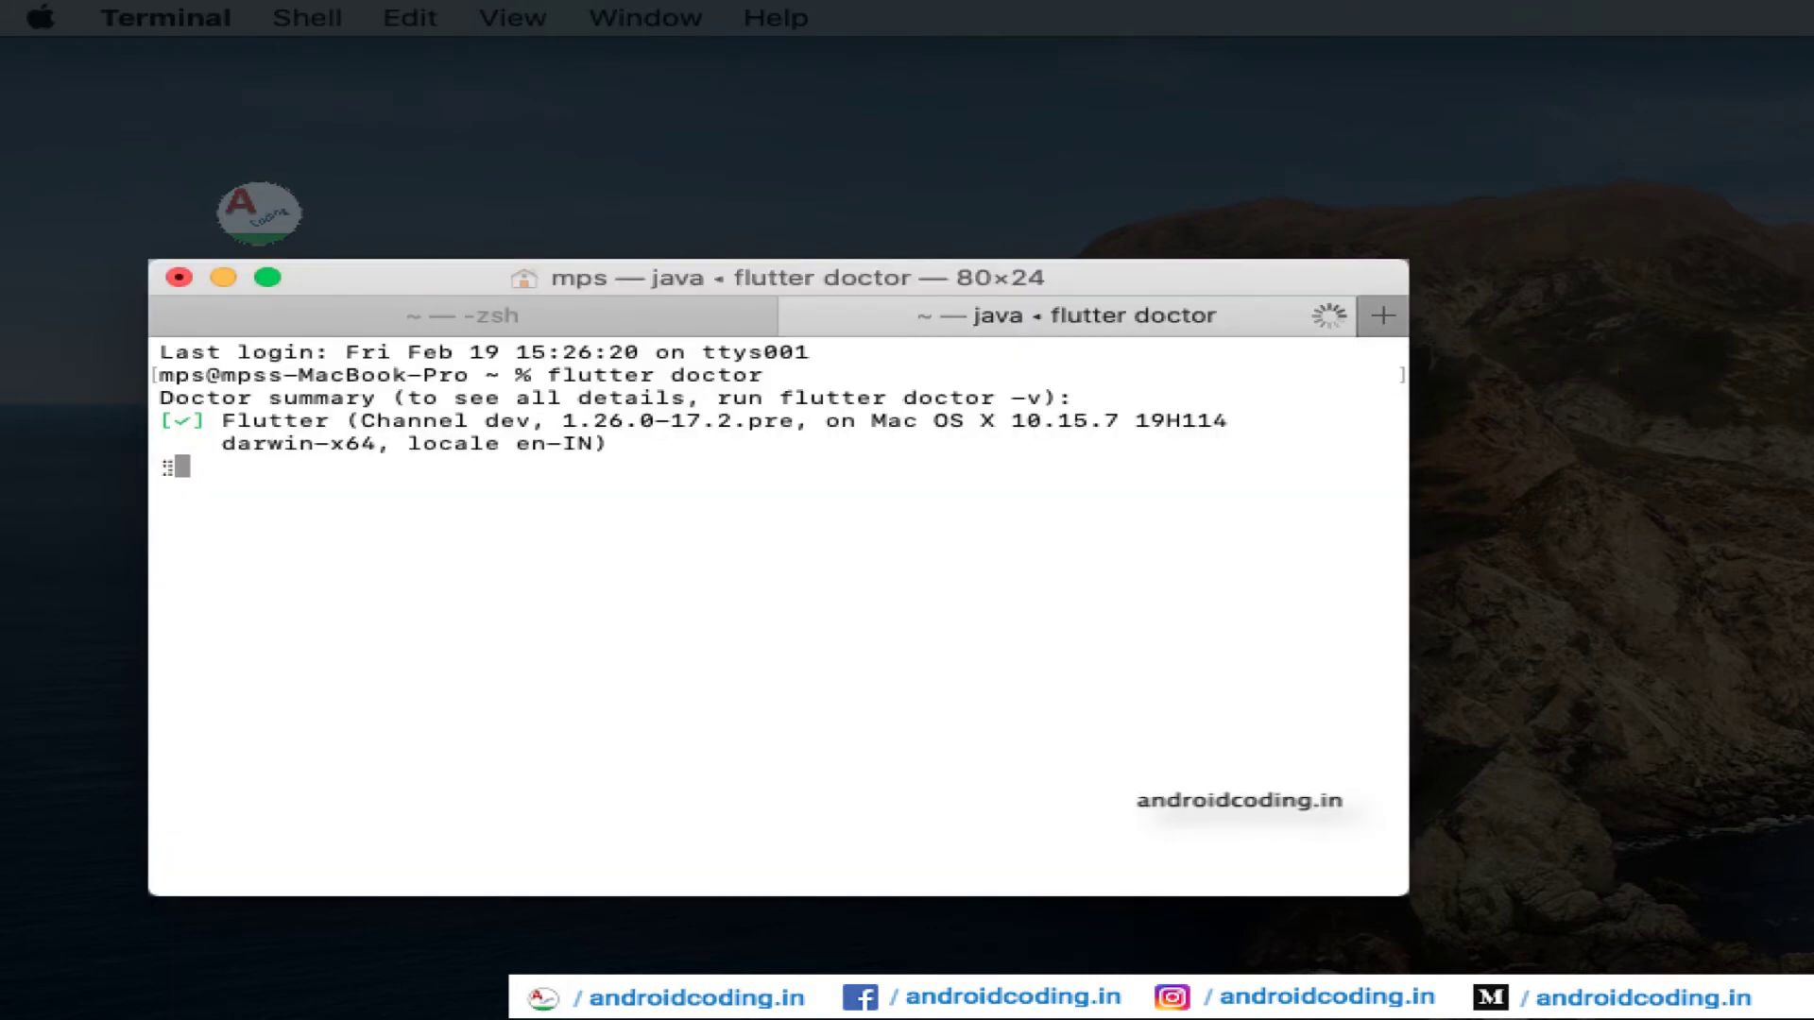
Open a third tab, check the doctor summary, then close the third tab.
left_click(1382, 315)
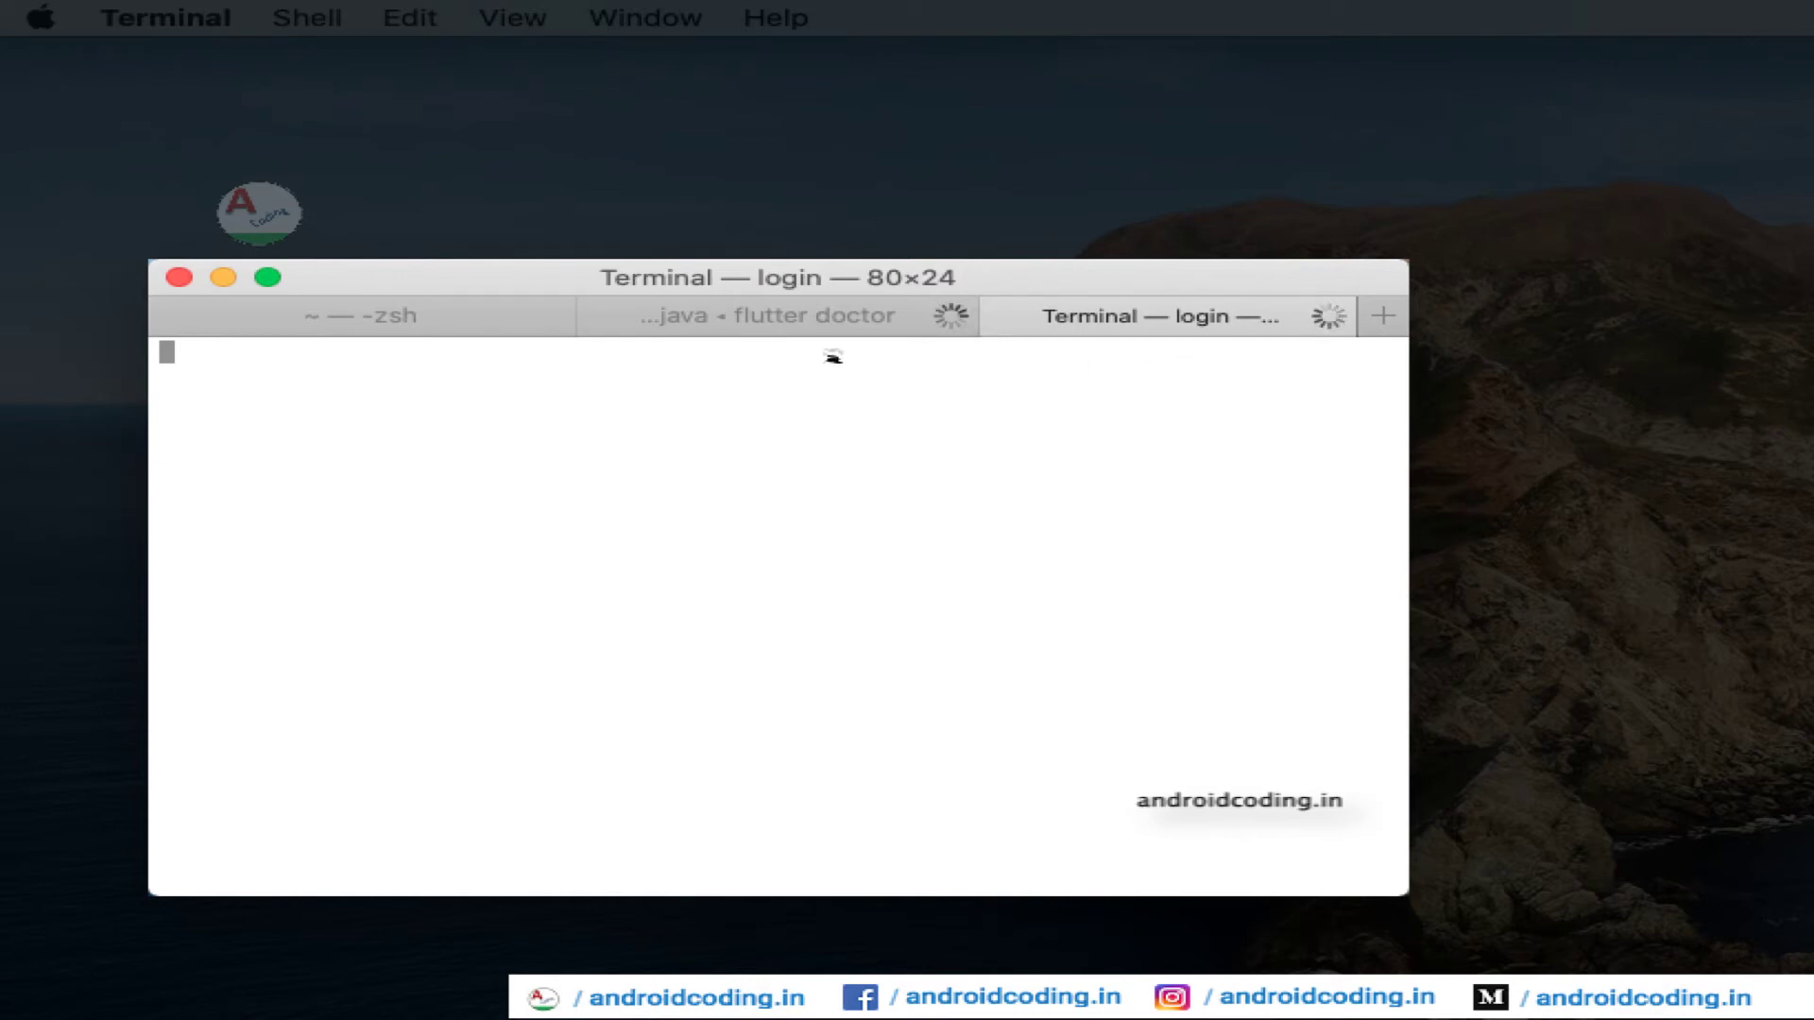
left_click(831, 317)
left_click(1167, 316)
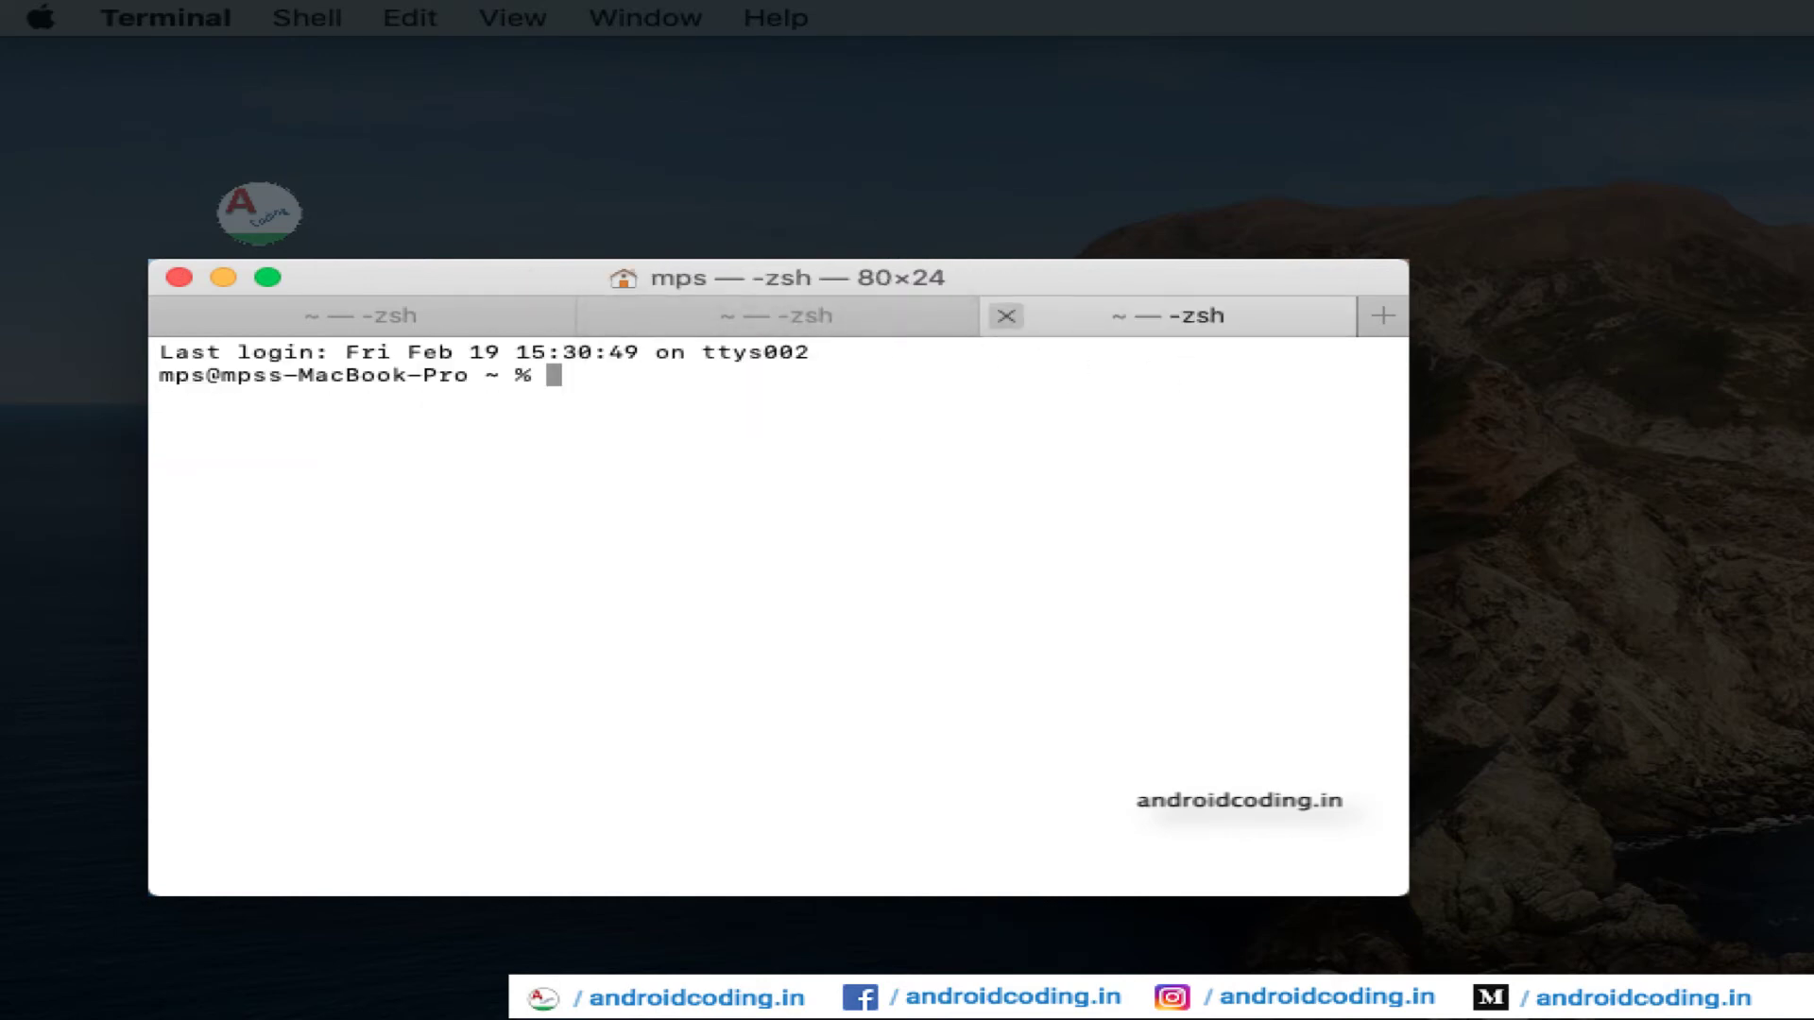
left_click(1007, 316)
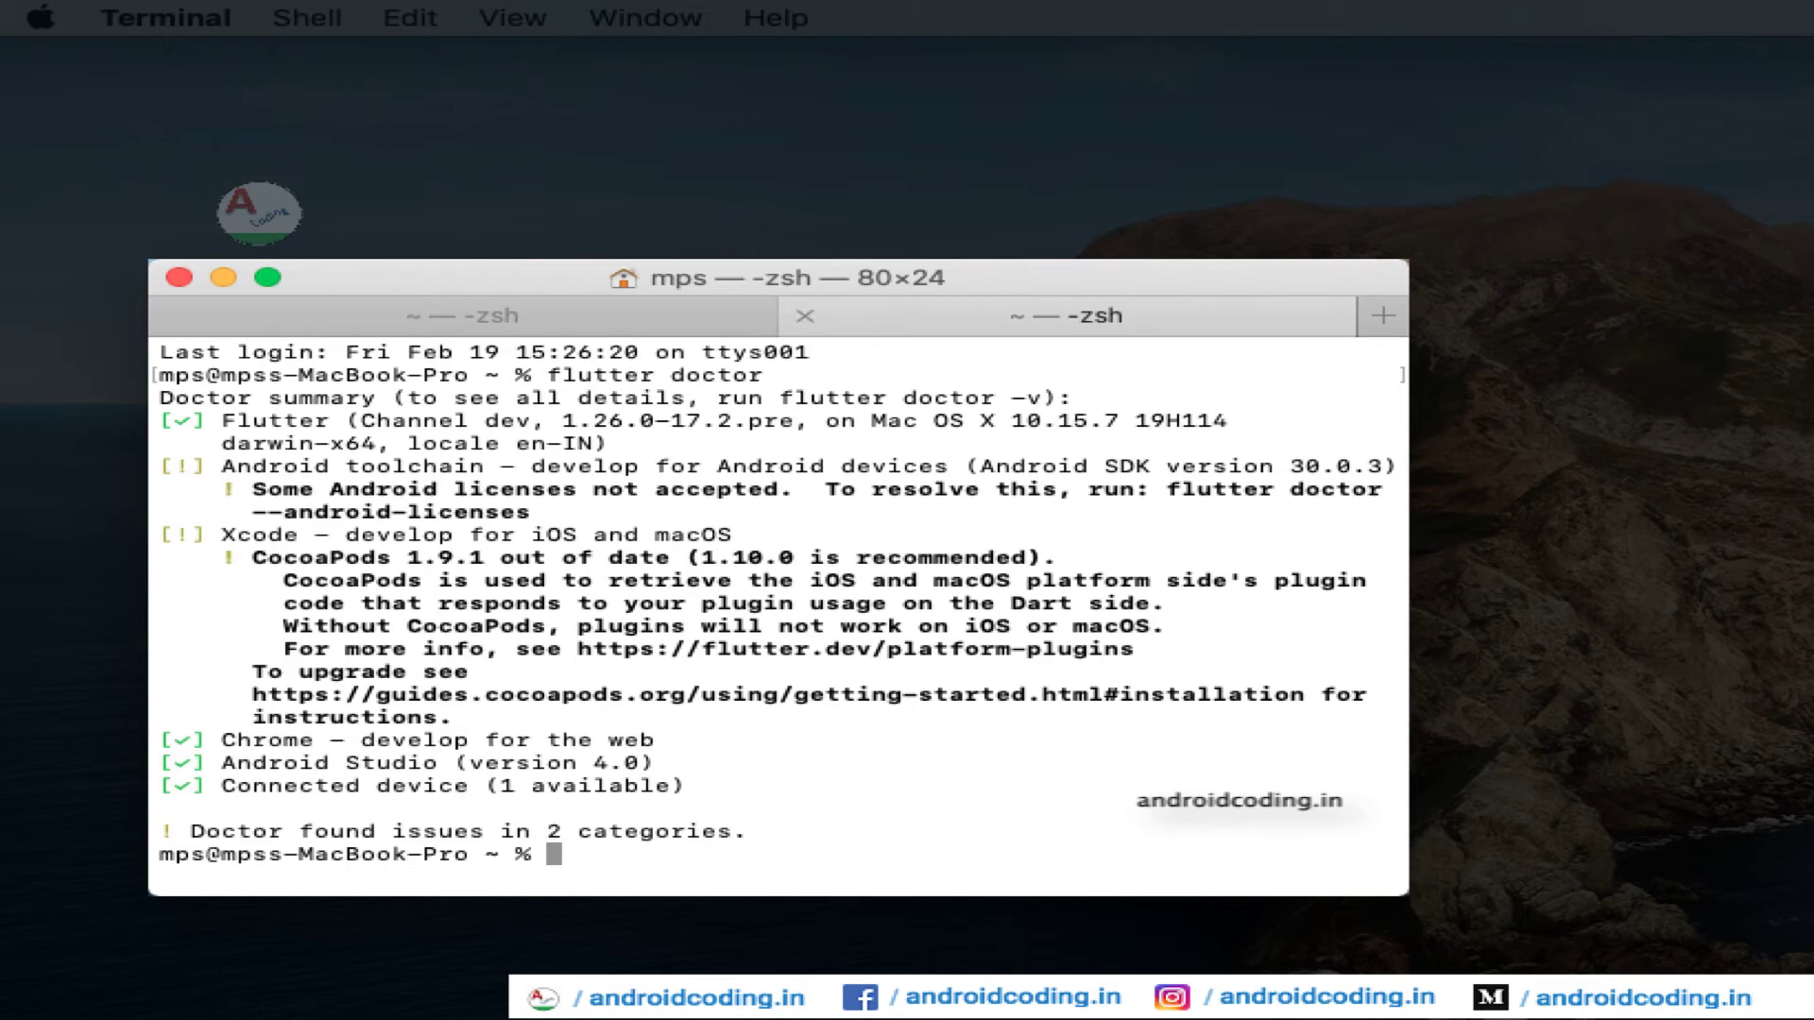
Close the flutter doctor tab so the Flutter 1.26.0-17.2.pre version output remains.
left_click(804, 315)
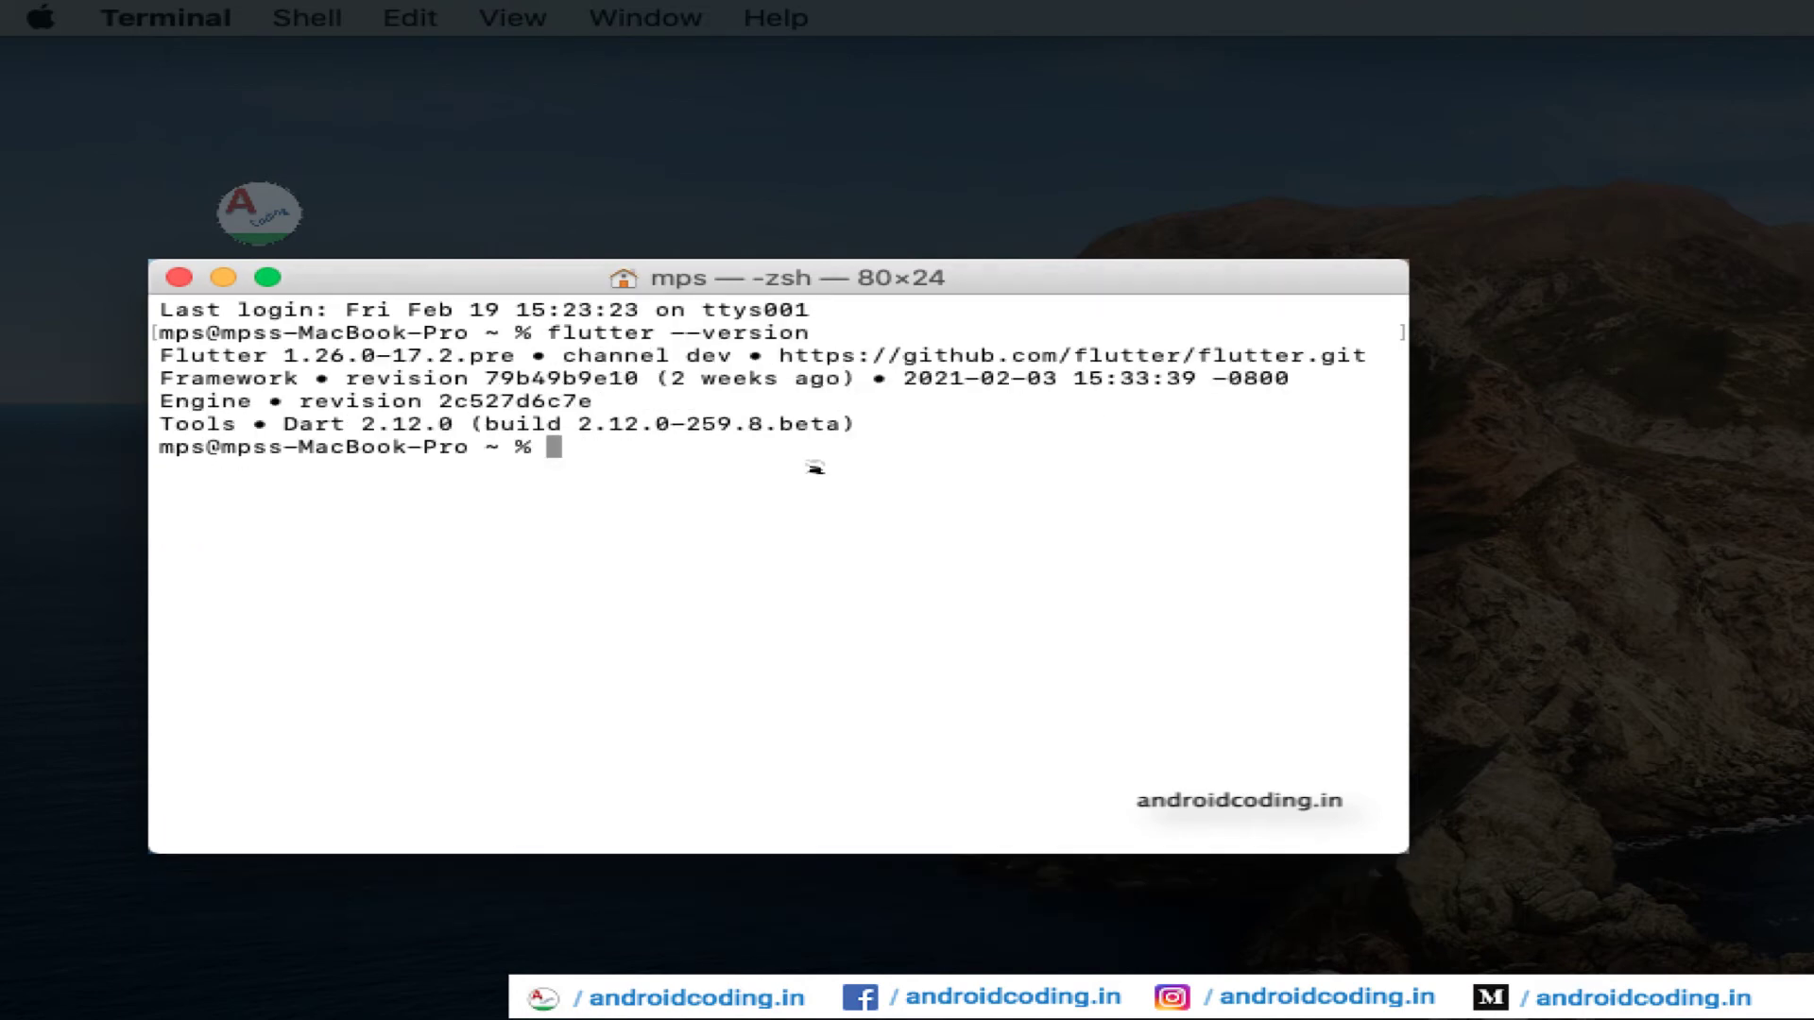